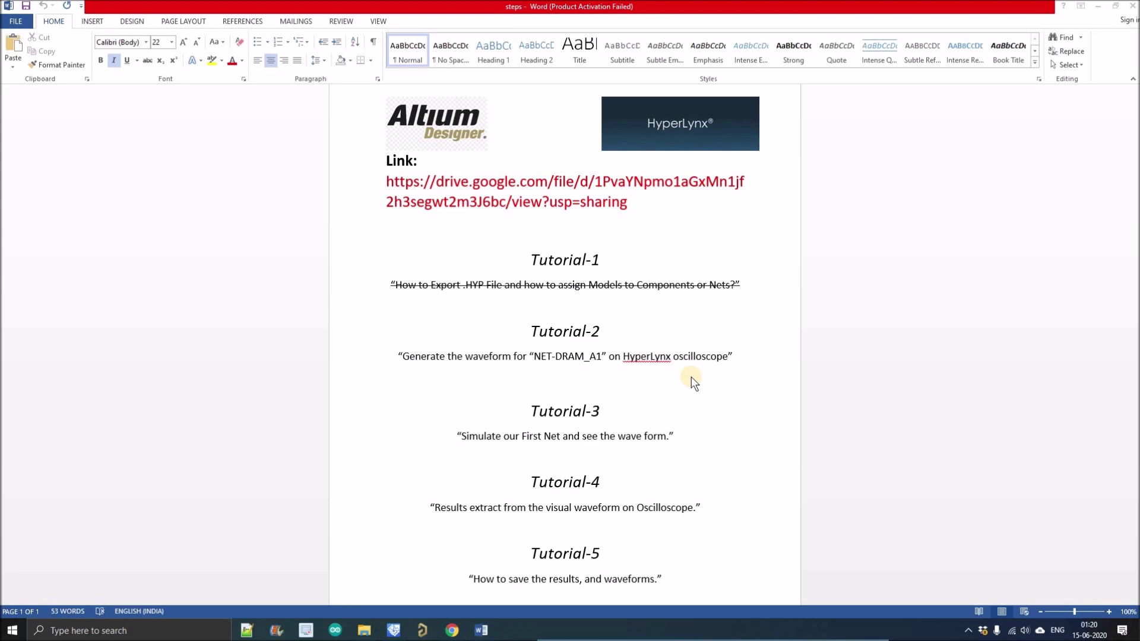
Switch from the Word tutorial notes to the HyperLynx BoardSim view of the iMX6 Rex board.
left_click(395, 630)
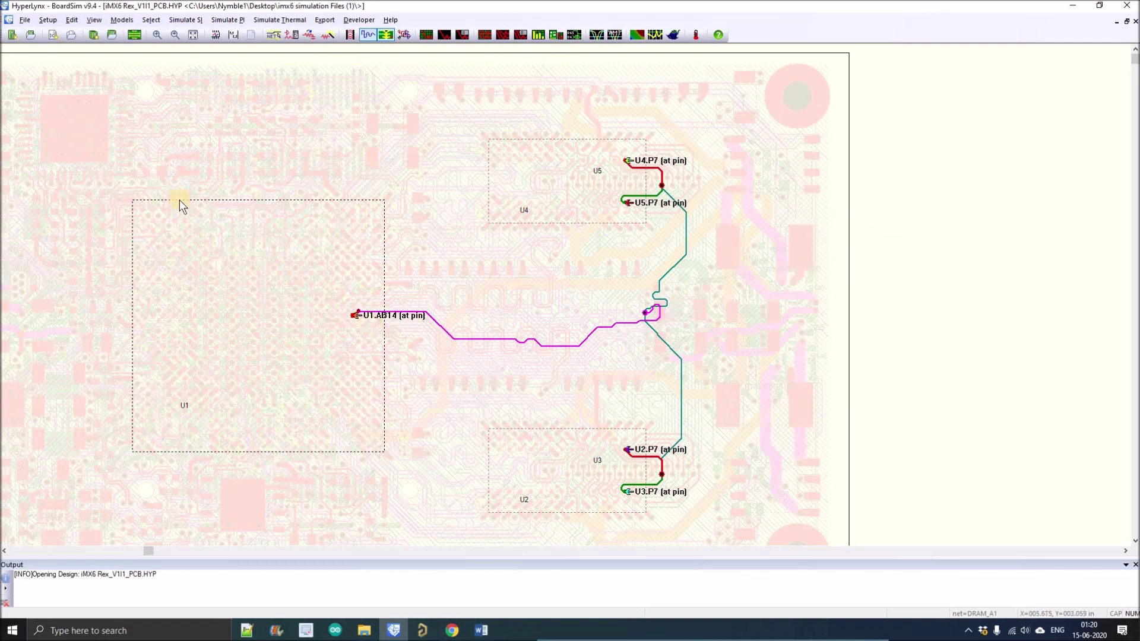
Save the current board session as a BoardSim .BUD session file.
left_click(25, 21)
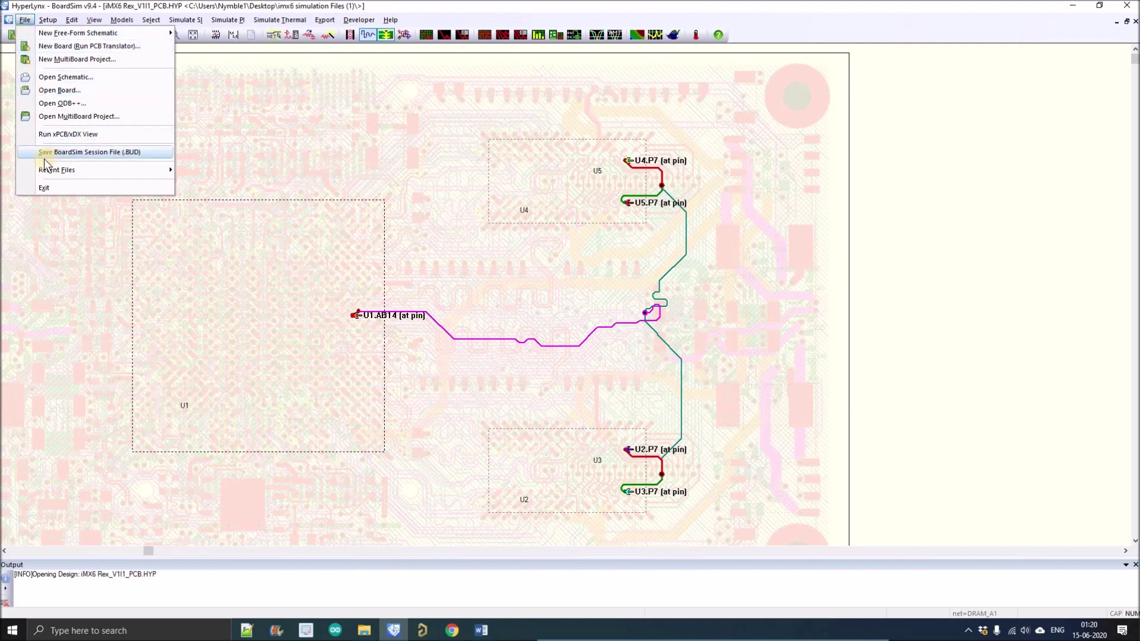
left_click(101, 154)
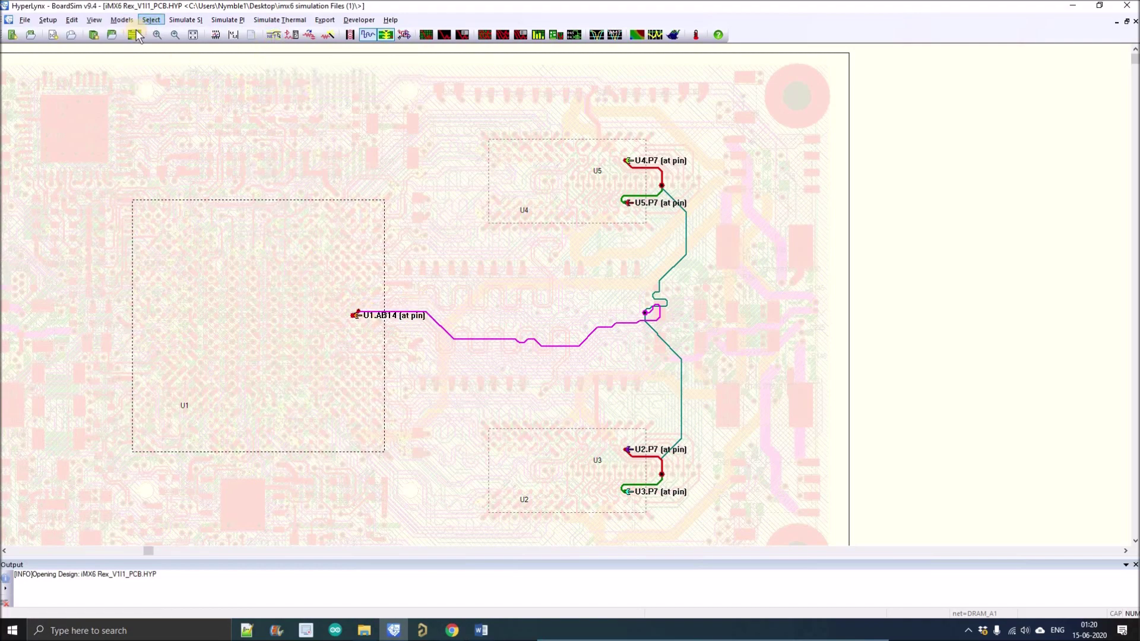
left_click(150, 19)
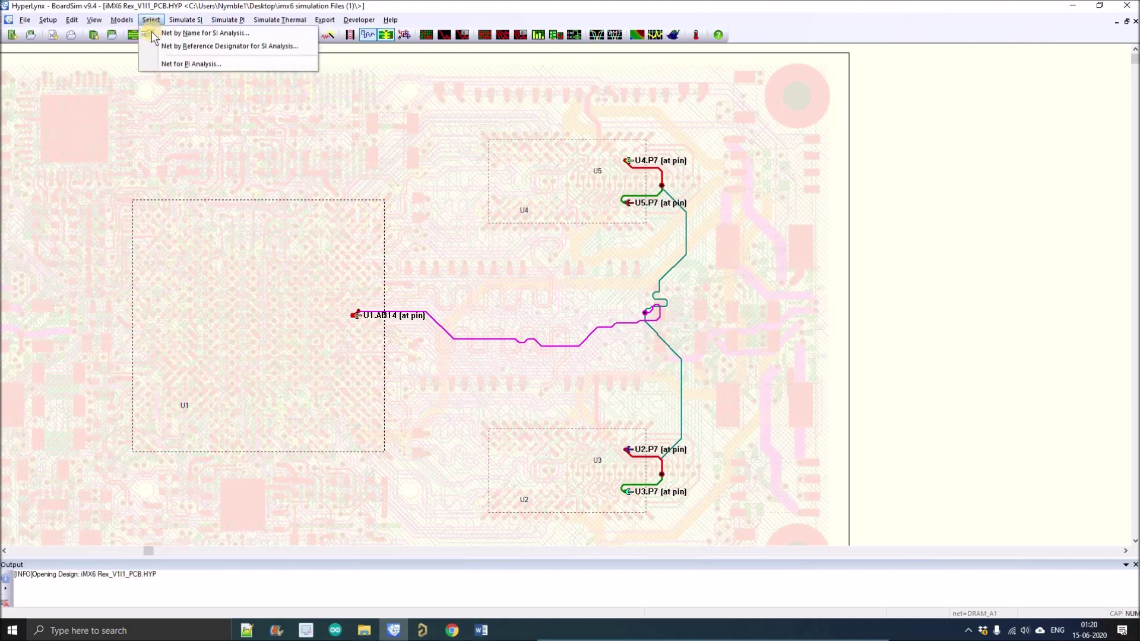
Pick DRAM_A1 by name, using the *dram_a1 filter, as the SI analysis net.
left_click(190, 34)
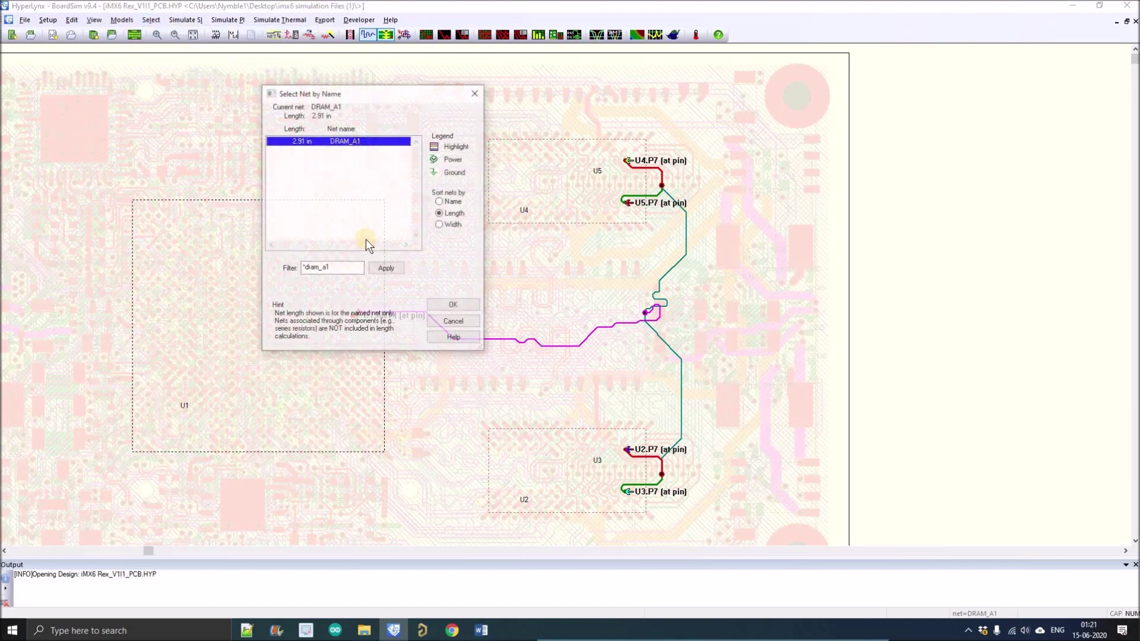
mouse_move(330, 268)
left_mouse_down()
mouse_move(302, 270)
mouse_move(326, 269)
left_mouse_up()
left_click(329, 143)
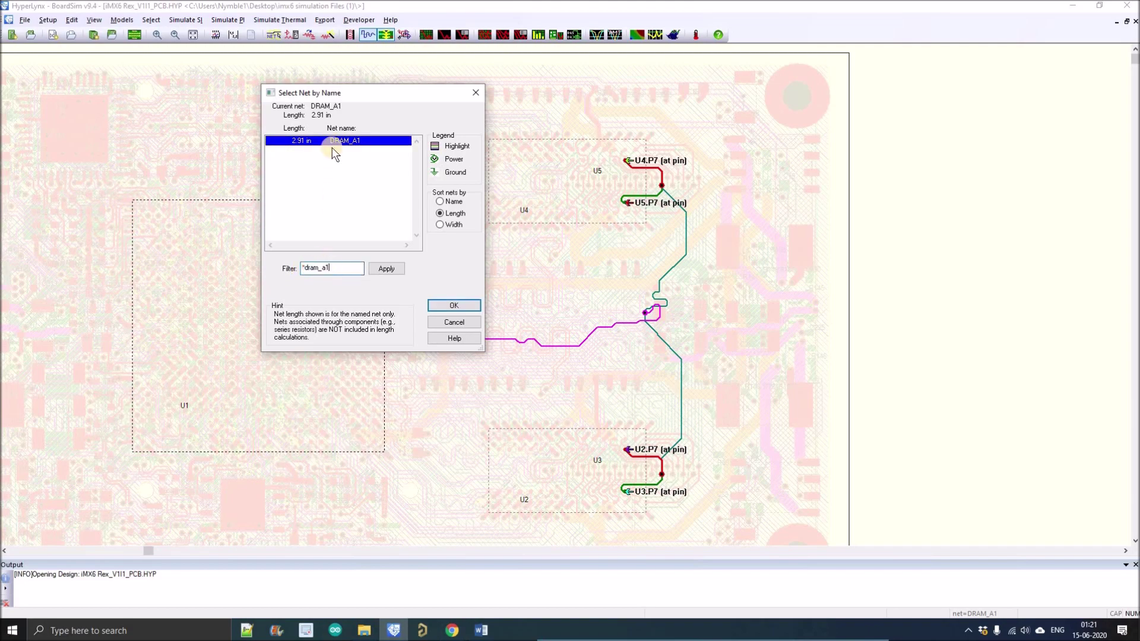
left_click(476, 93)
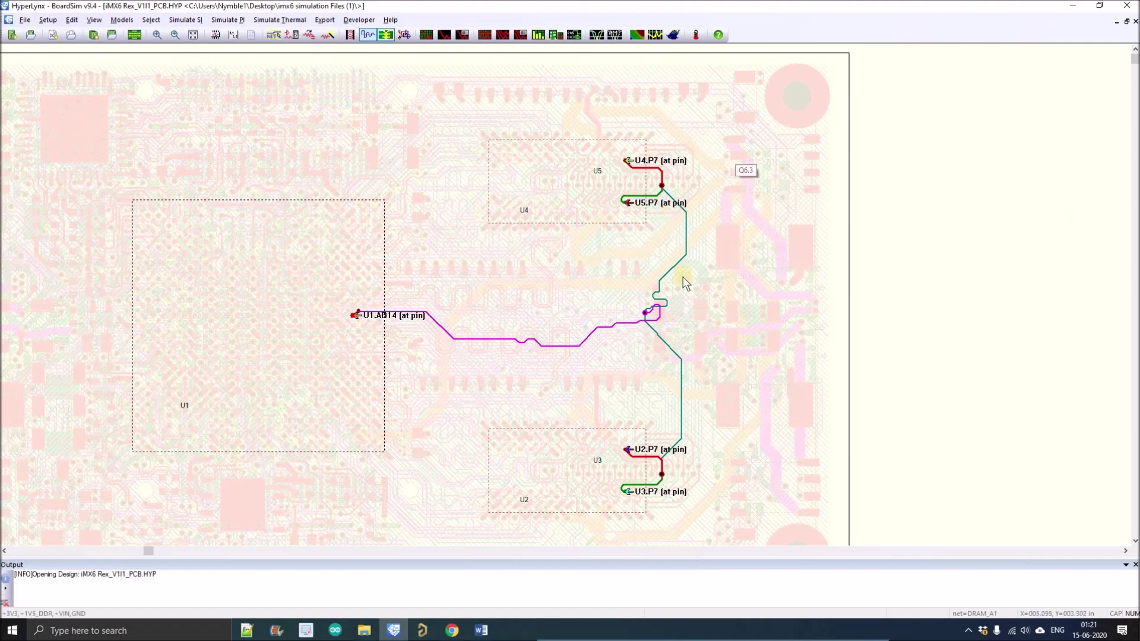
left_click(426, 36)
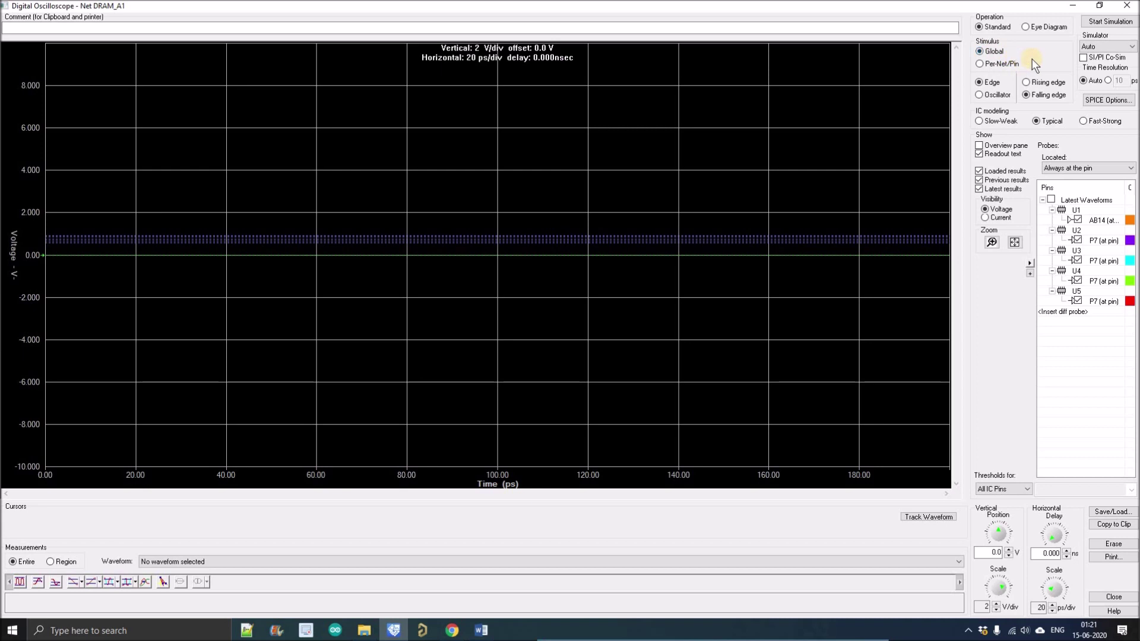
left_click(1109, 22)
left_click(979, 94)
Give DRAM_A1 an oscillator stimulus of about 133 MHz at 50% duty.
double_click(1038, 79)
left_click(1055, 93)
left_click(982, 145)
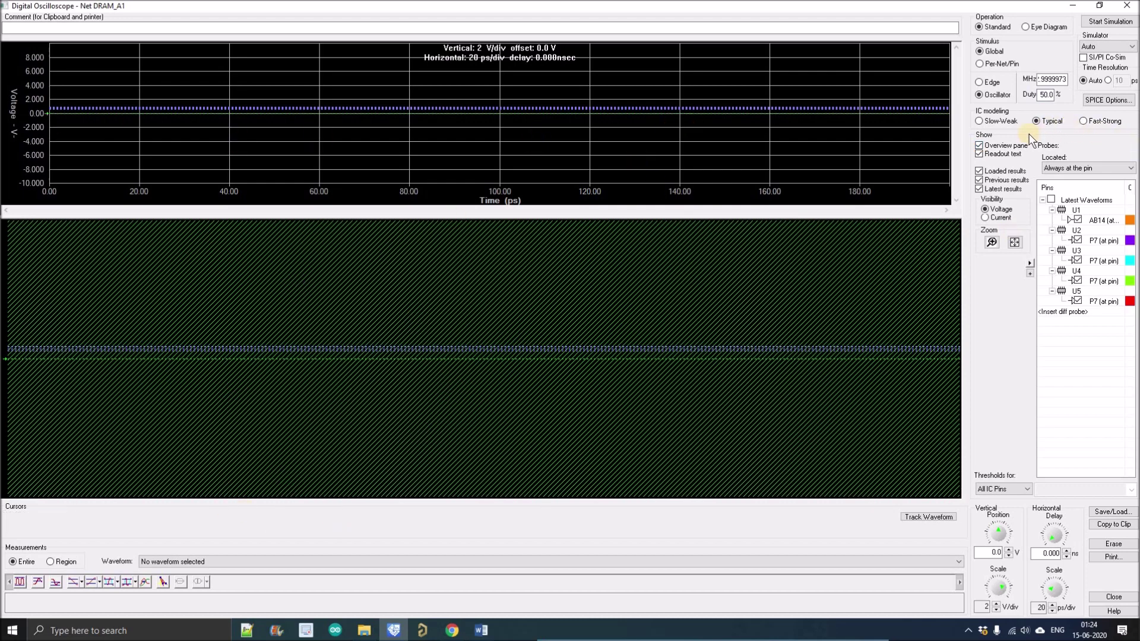
left_click(980, 147)
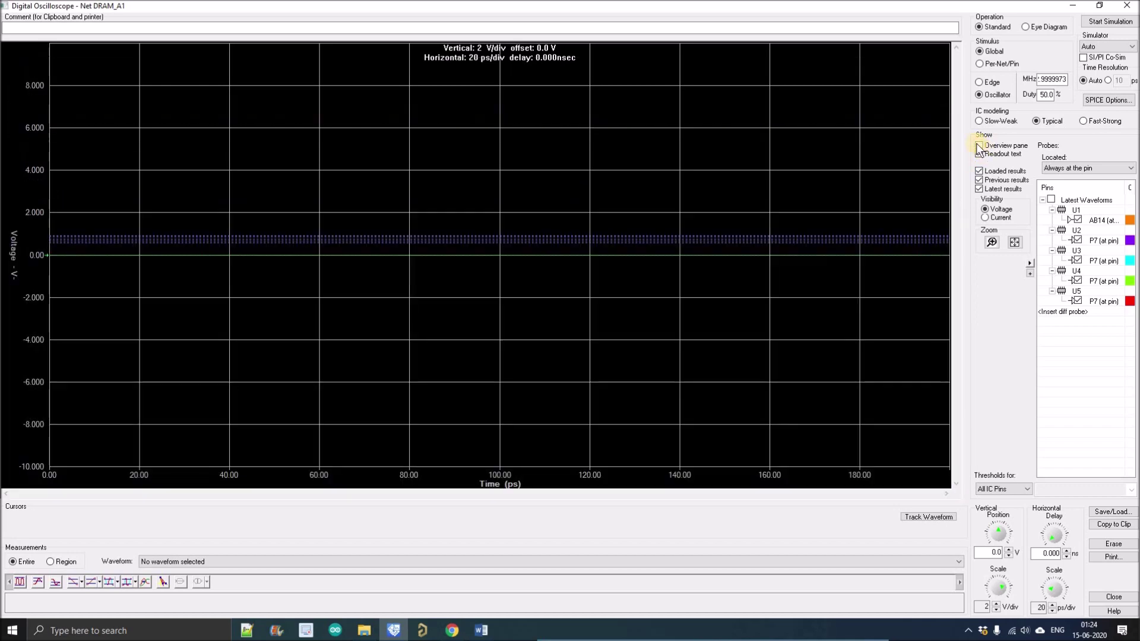
left_click(979, 146)
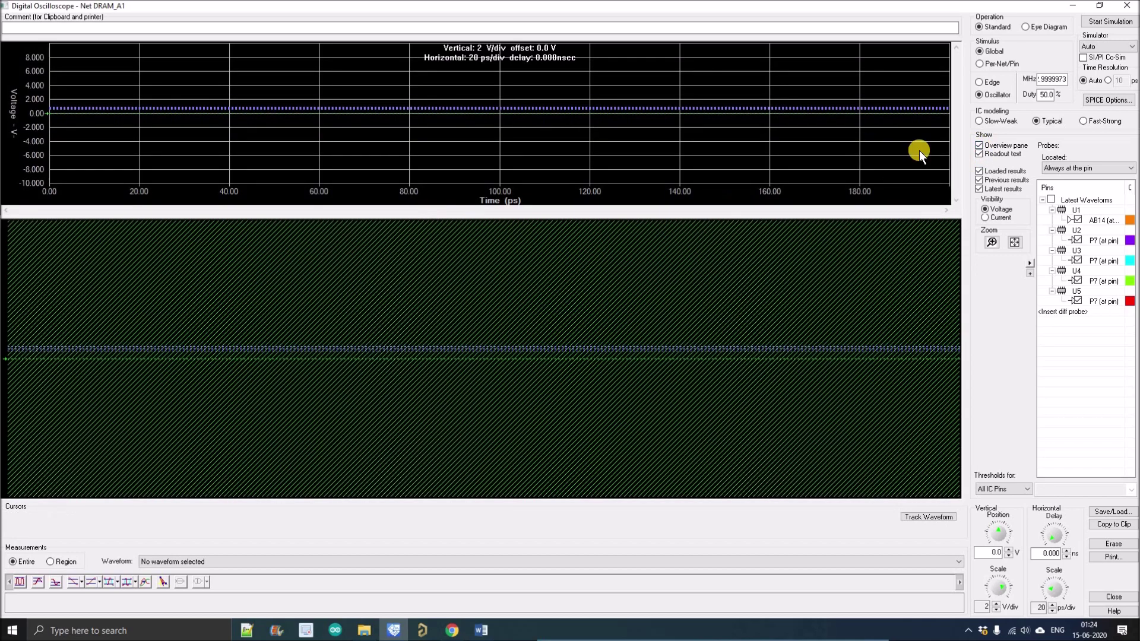
left_click(981, 146)
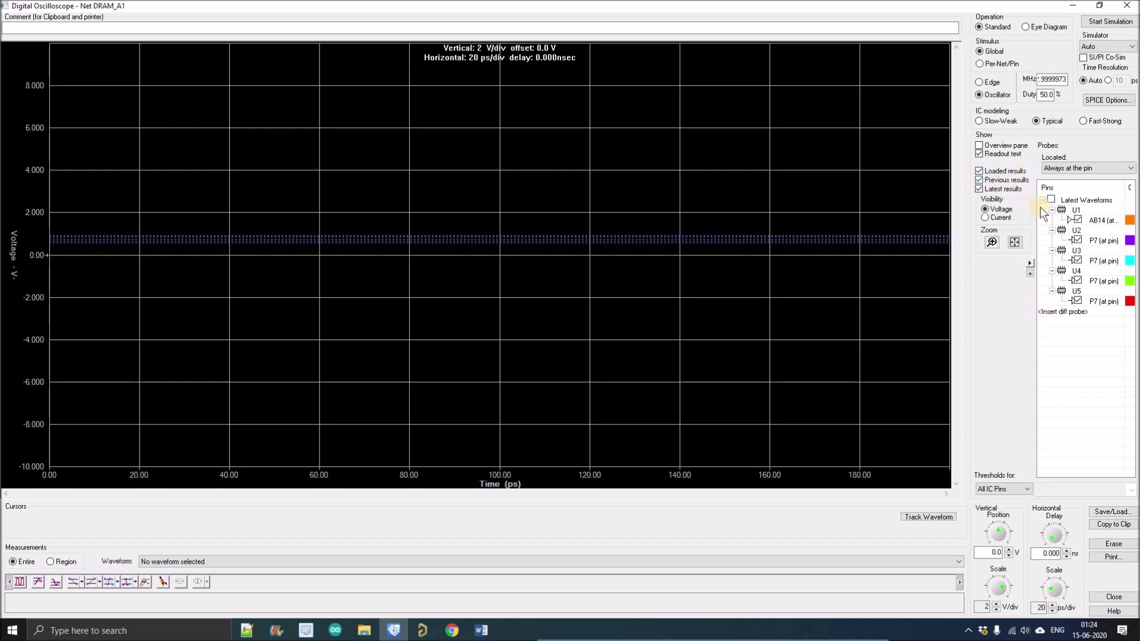
left_click(978, 180)
left_click(1080, 216)
left_click(1063, 286)
Zoom-fit and zoom in to 1 V/div and 1 ns/div, then bring up Load/Save Waveforms.
left_click(1014, 244)
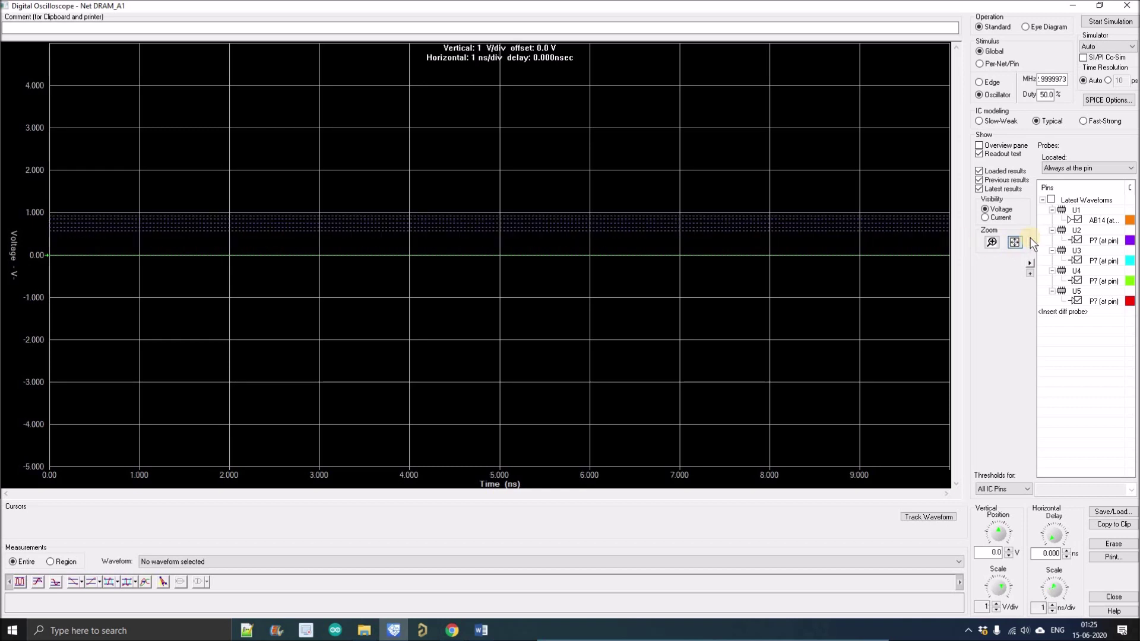
left_click(991, 242)
left_click(991, 243)
left_click(1111, 511)
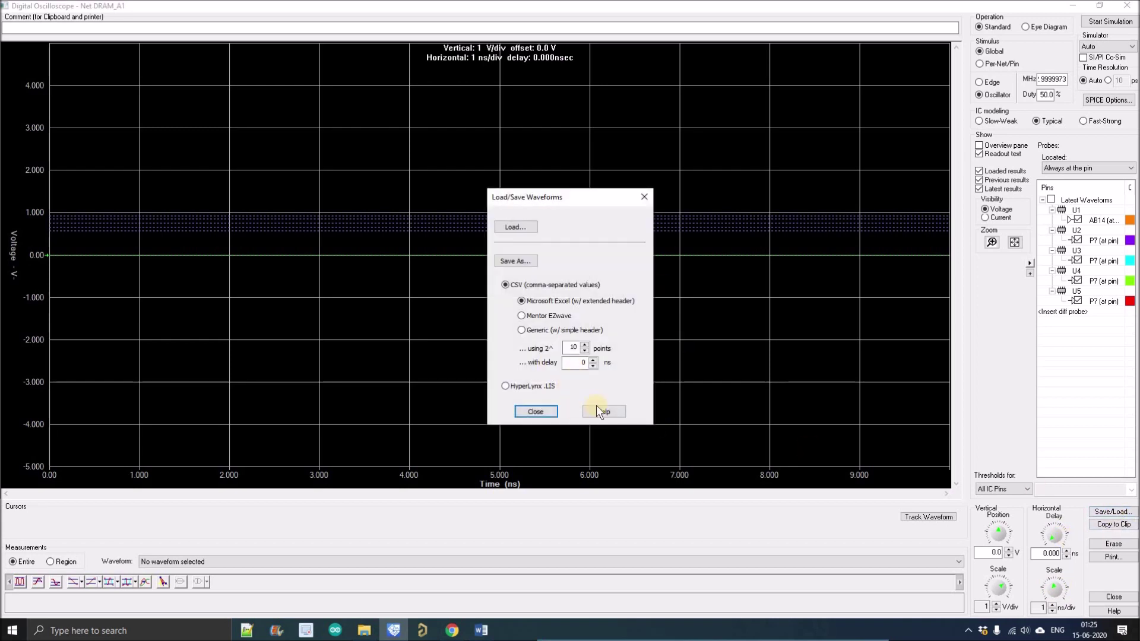
Dismiss the Load/Save Waveforms dialog without exporting any waveforms.
left_click(549, 408)
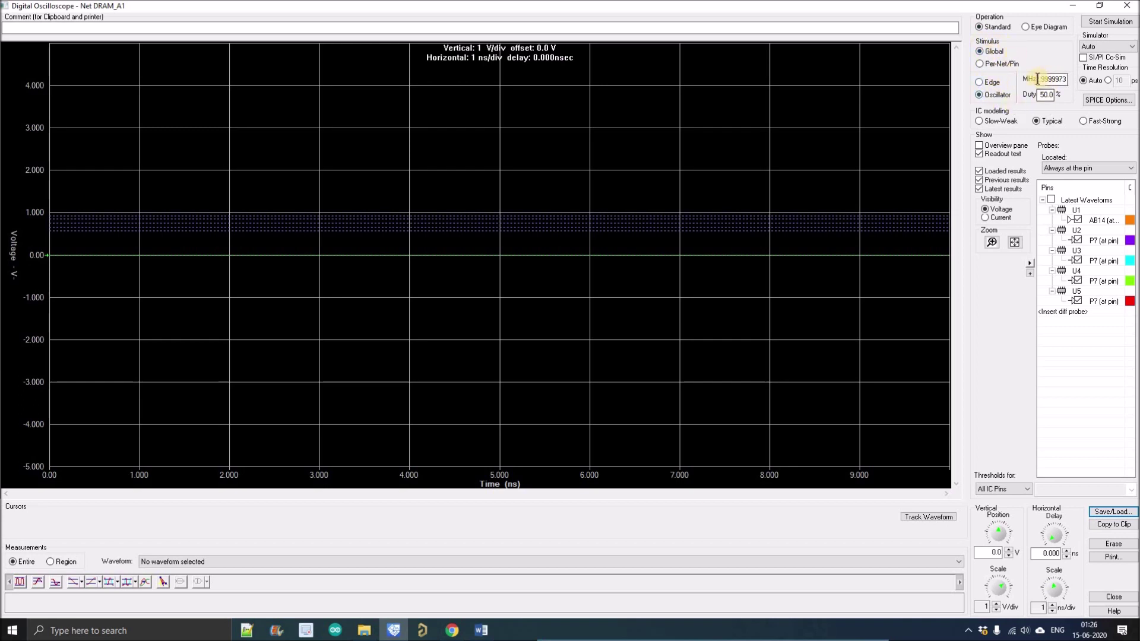
left_click(1065, 78)
Enter 133.33 MHz as the oscillator frequency, keeping the 50% duty cycle.
key("shift+Home")
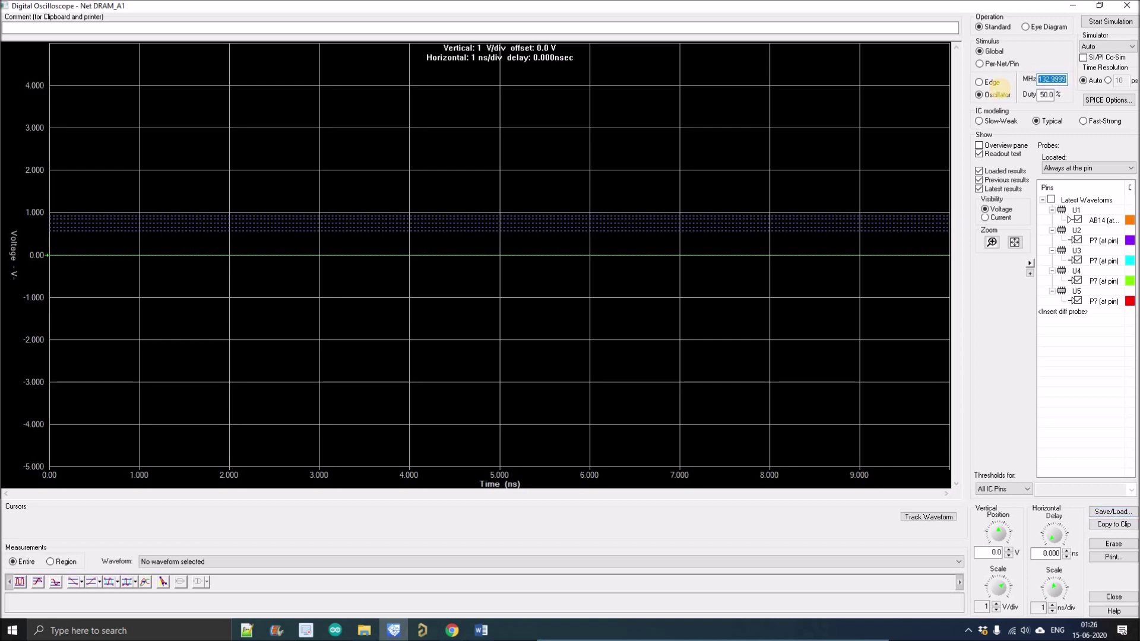
type("133.33")
key("Tab")
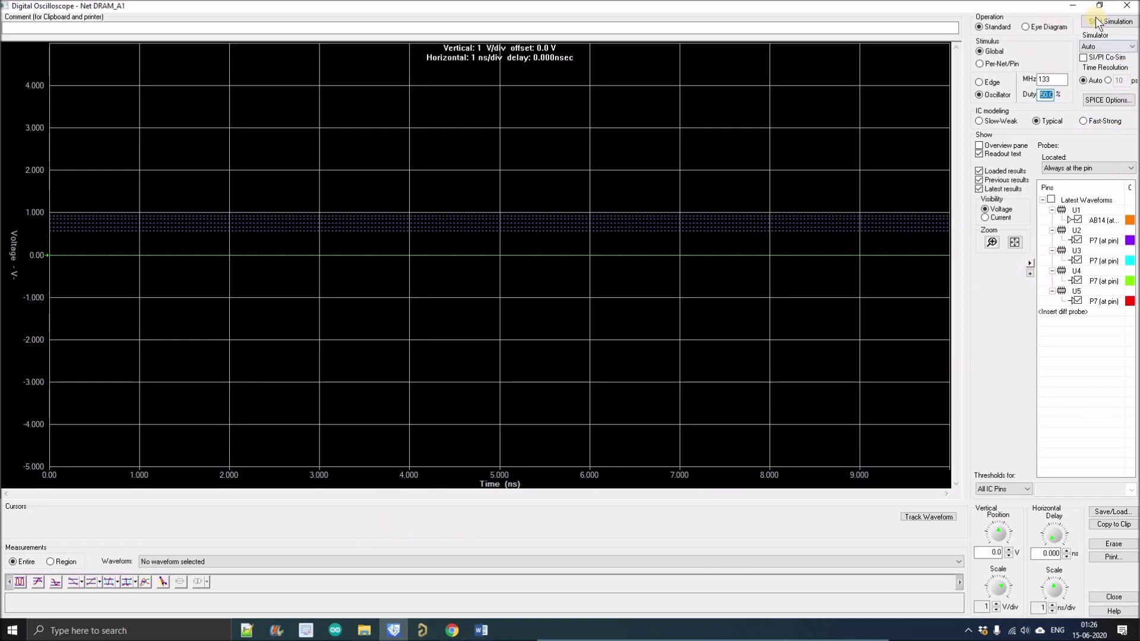
left_click(1021, 13)
left_click_drag(1024, 18, 848, 19)
Run the simulation and pan through the 133 MHz DRAM_A1 waveforms over 0–10 ns.
left_click(1027, 8)
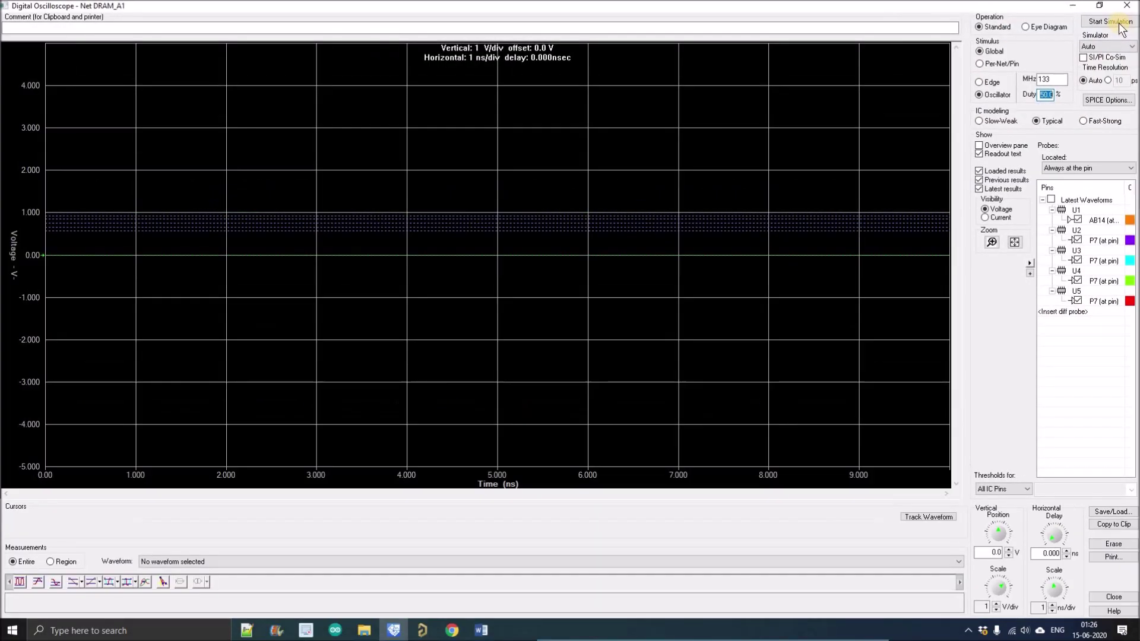
left_click(1110, 22)
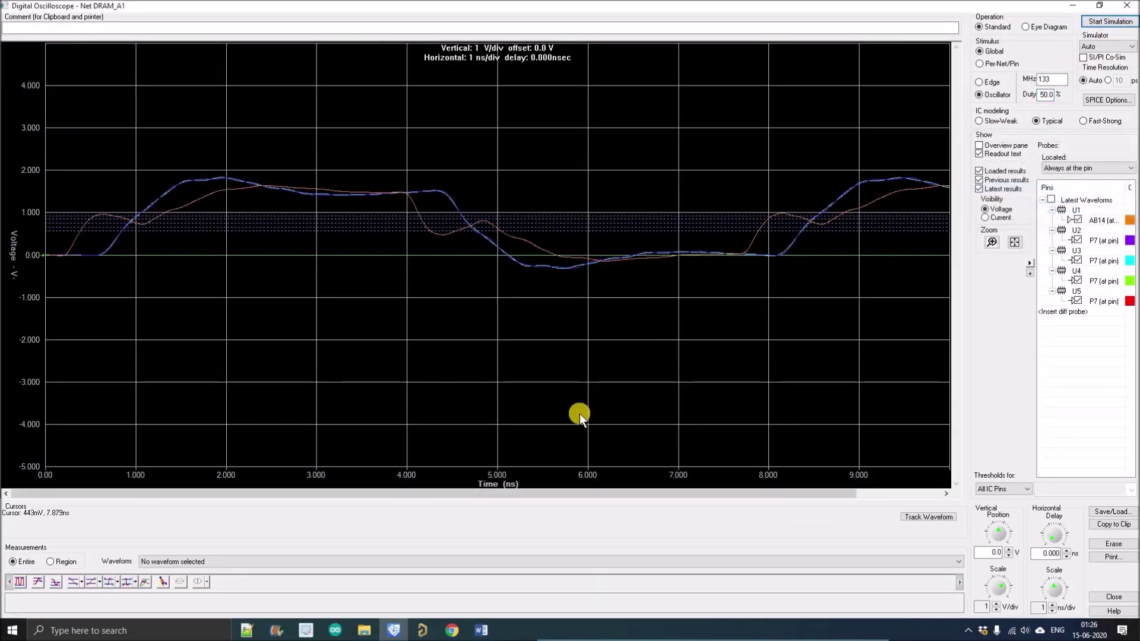
left_click_drag(589, 496, 946, 283)
mouse_move(774, 495)
left_mouse_down()
mouse_move(757, 496)
mouse_move(300, 229)
left_mouse_up()
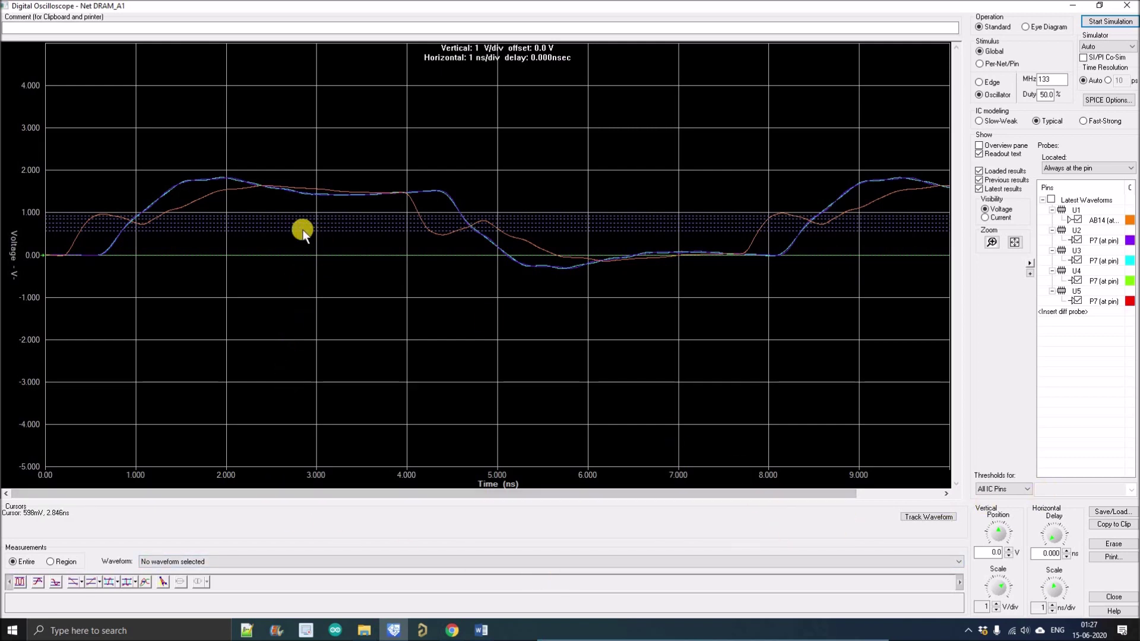